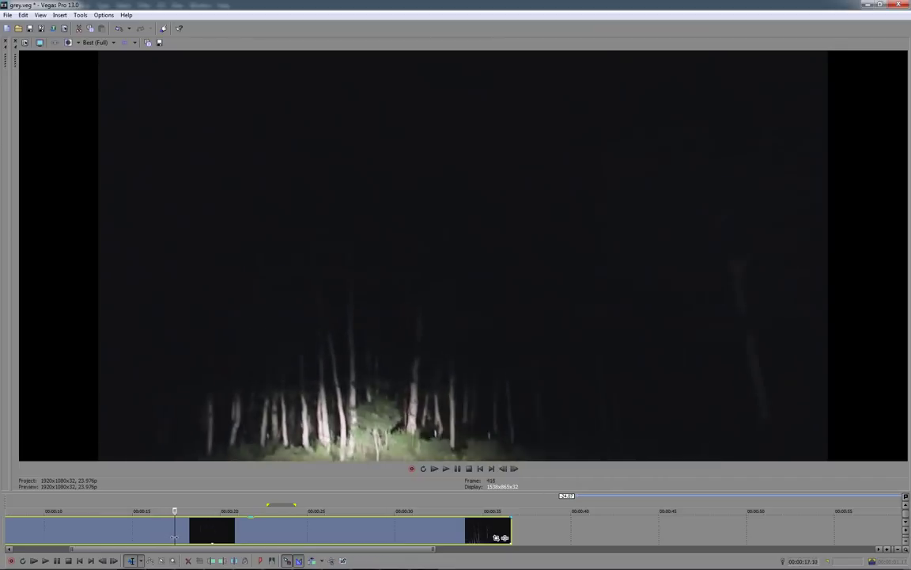
- Play the footage briefly, then step back one frame toward the figure close-up
key("space")
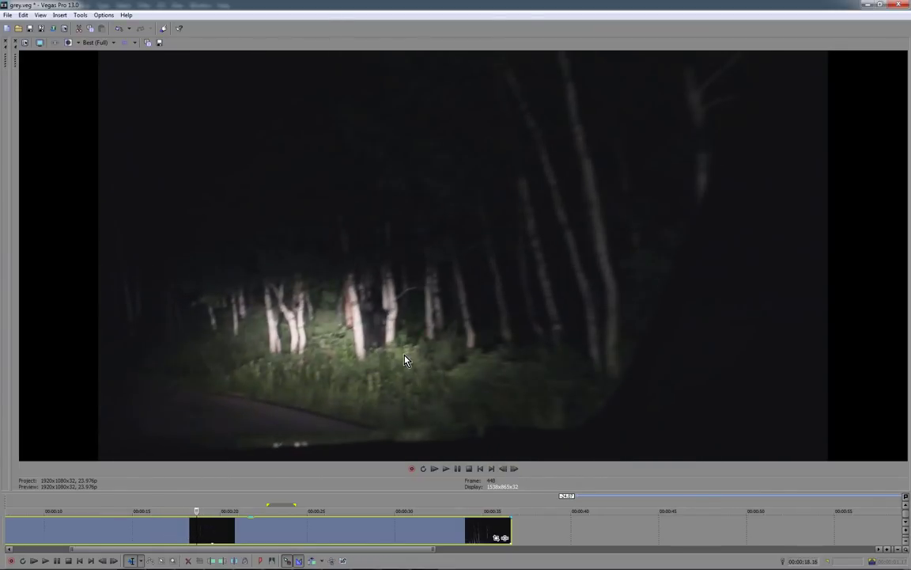
key("Left")
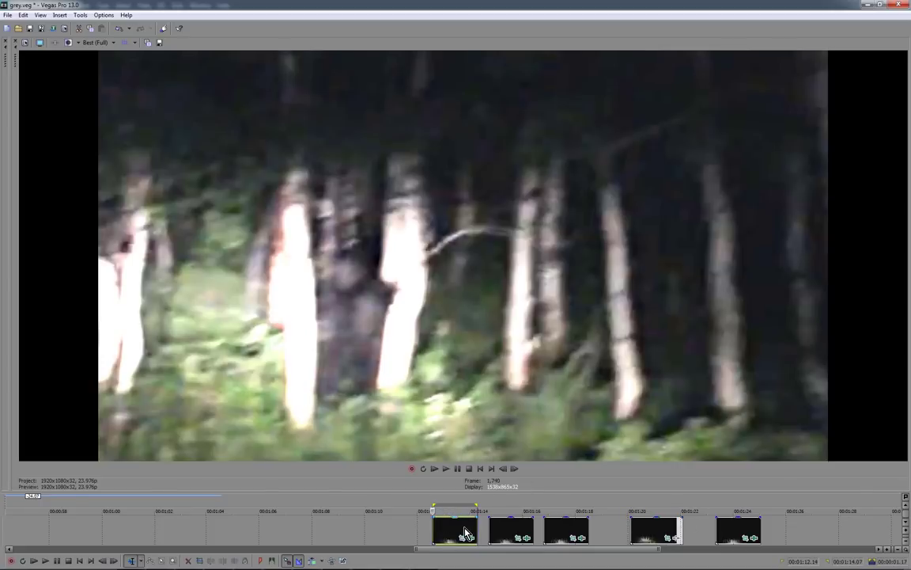
- Set a loop region on the figure close-up event and start looped playback
double_click(466, 537)
key("space")
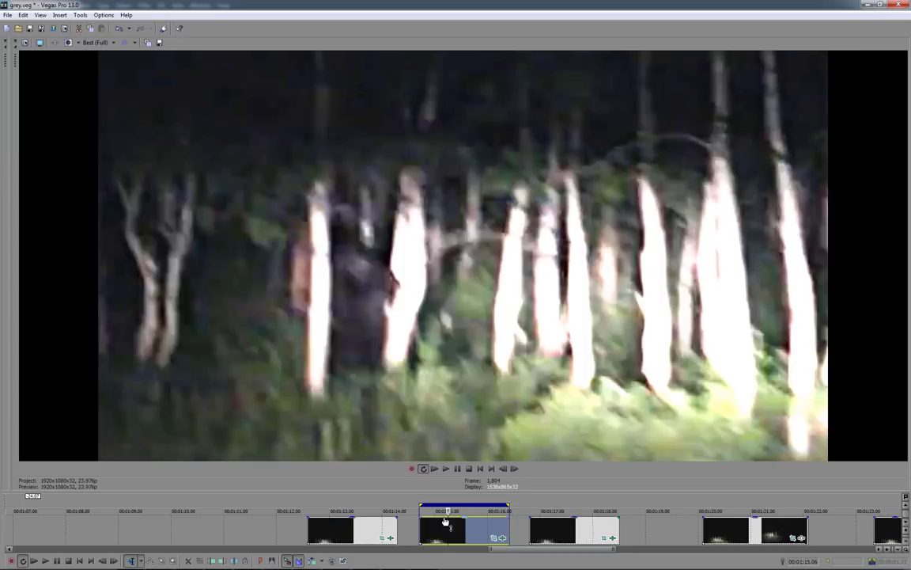
scroll(445, 520, "up", 2)
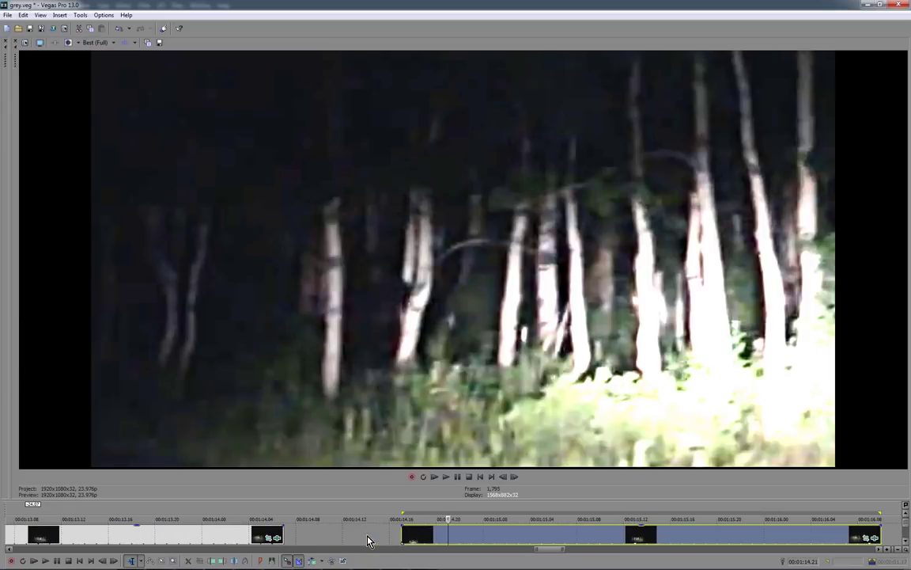
scroll(436, 540, "down", 2)
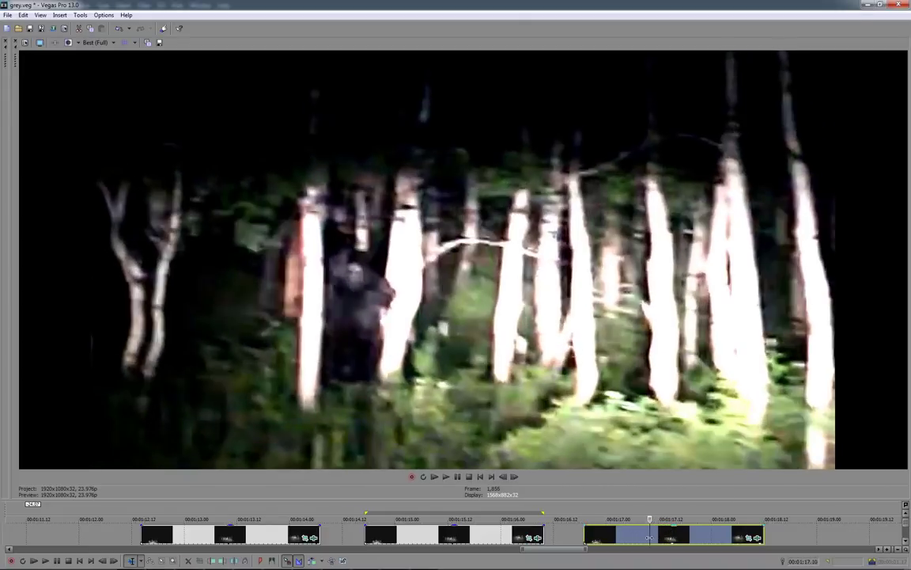
- Step three frames back and four forward around the figure, then return to the clip's start
key("Left")
key("Left")
key("Left")
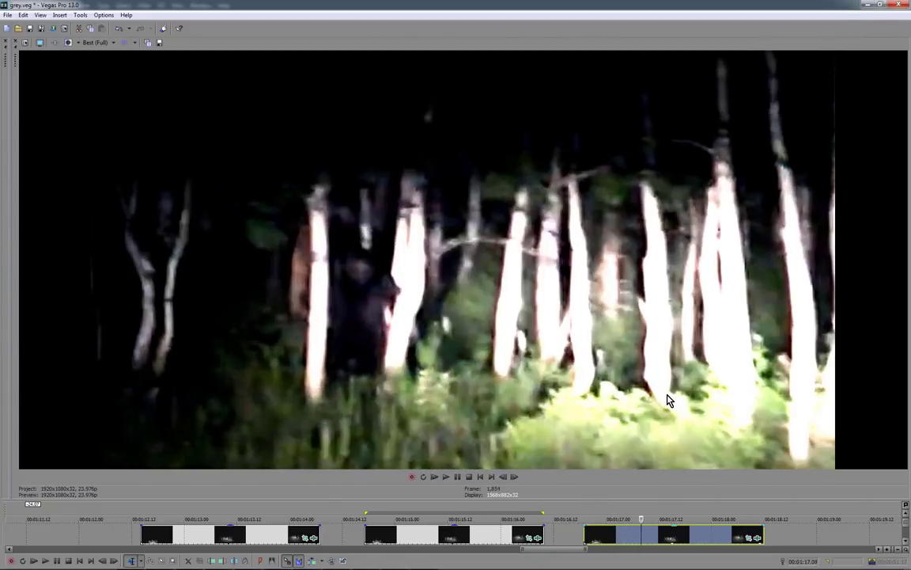
key("Left")
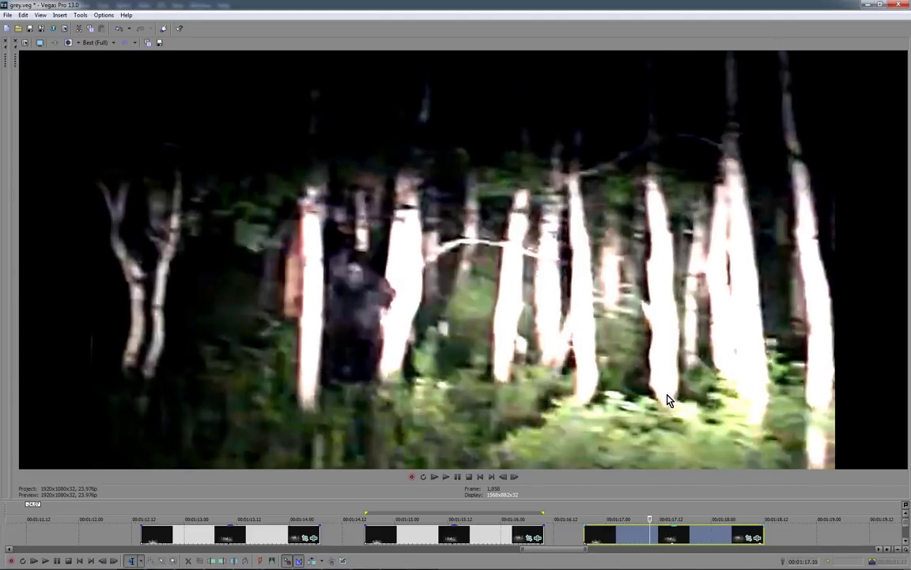
key("Left")
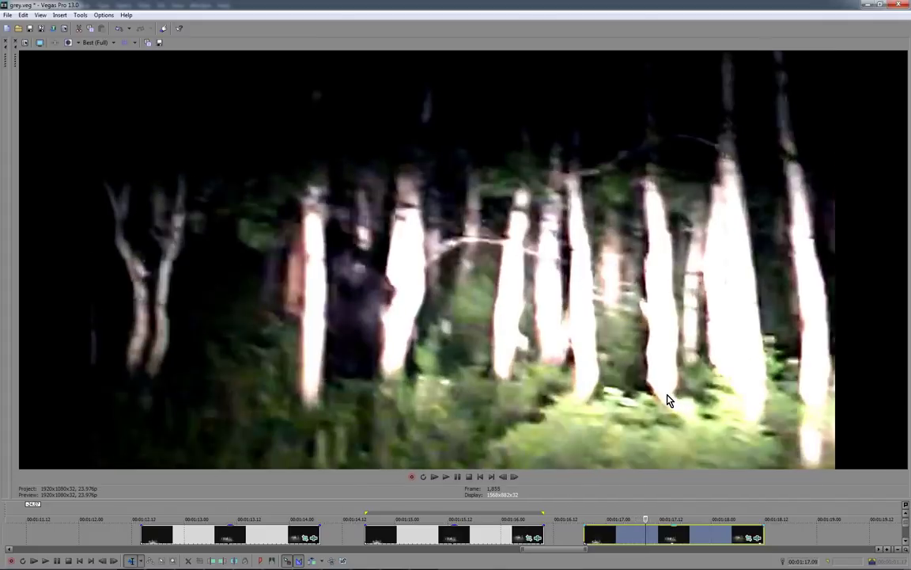
key("Right")
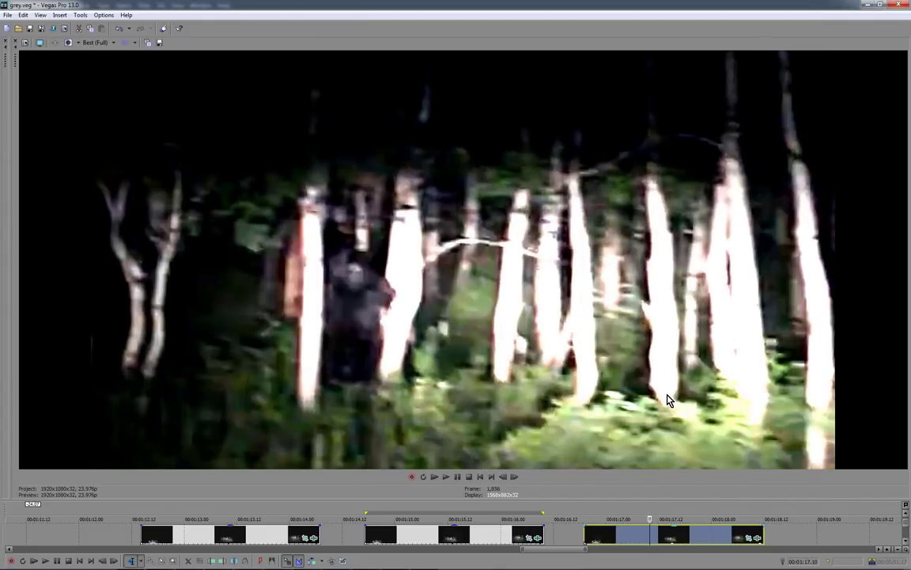
key("Right")
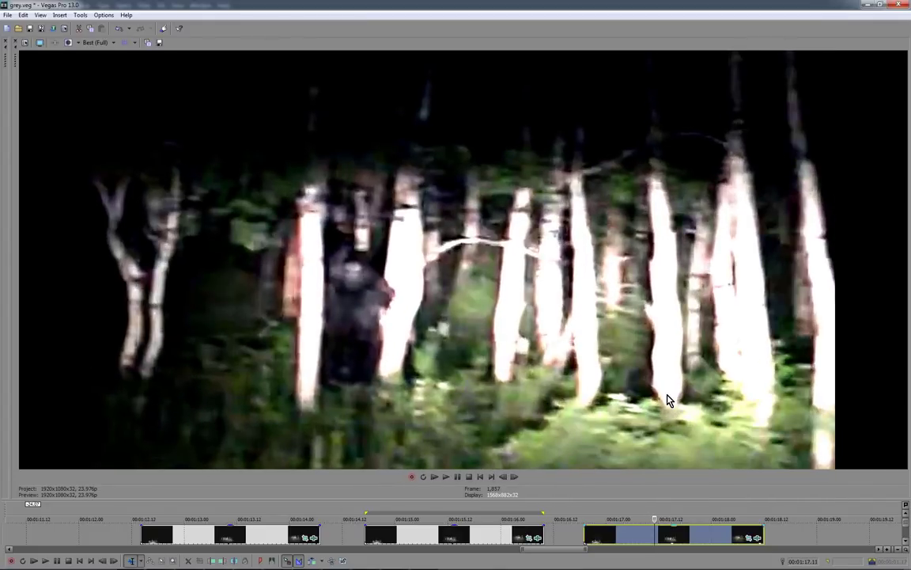
key("Right")
key("Right")
key("Right")
left_click(641, 539)
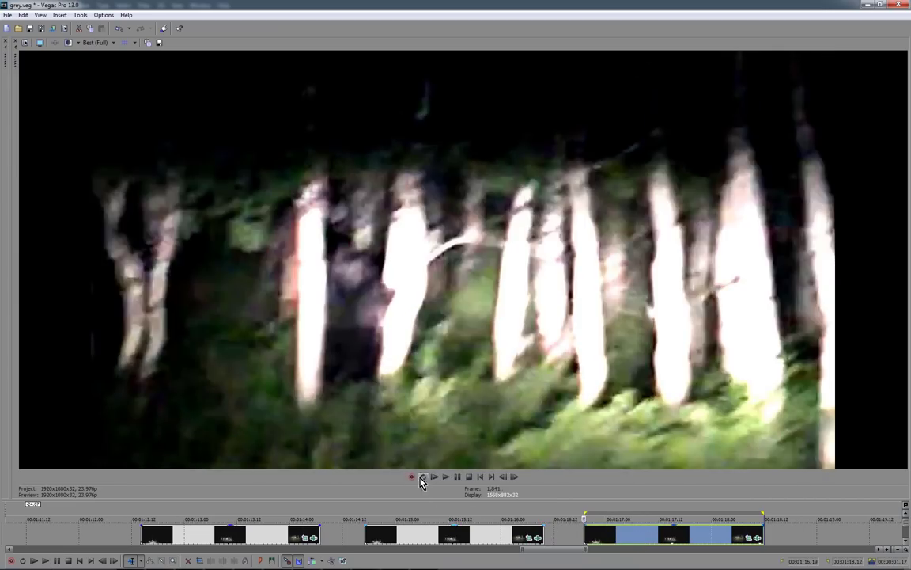
- Play the figure clip, then jump ahead to the final shot of the figure beside the birches
left_click(423, 477)
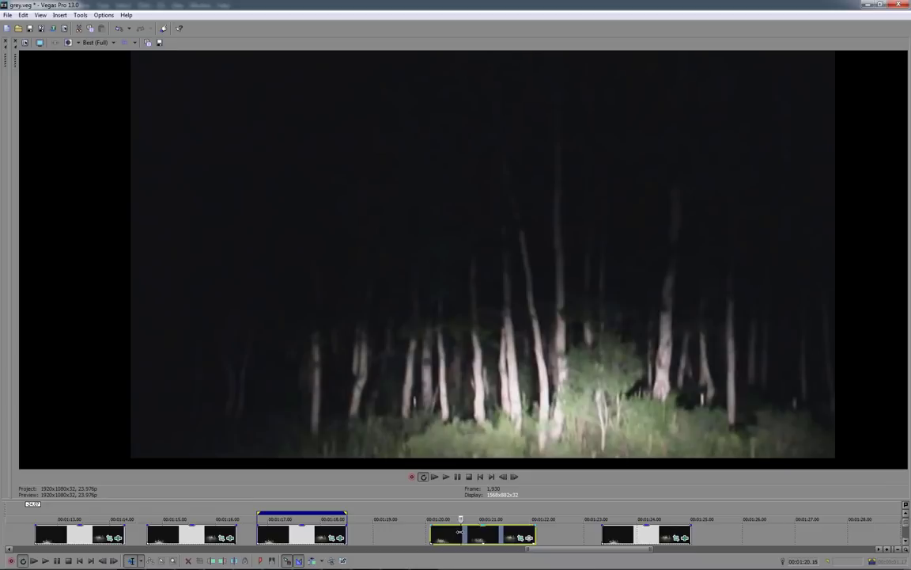
left_click(615, 531)
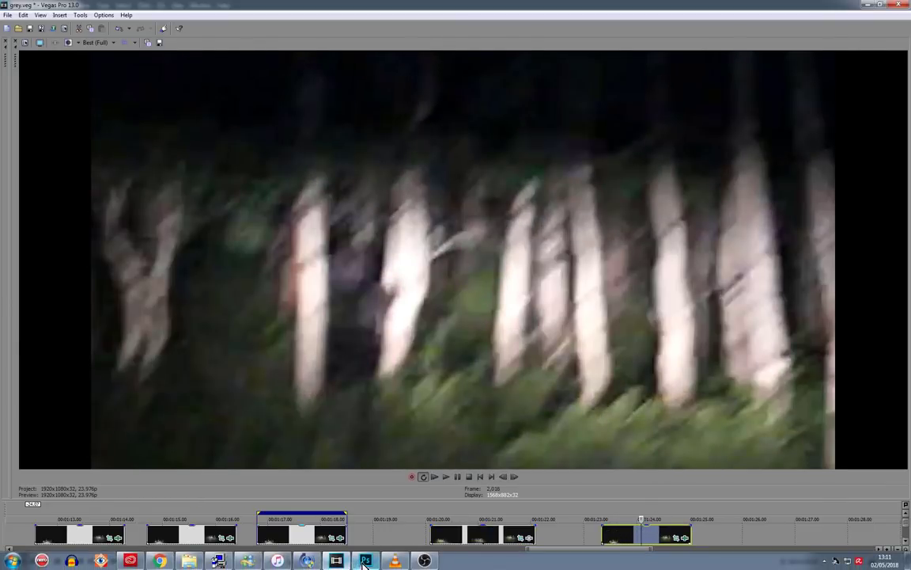
- In Photoshop, hide the yellow crosshair, keep the red lines, and show the Layer 5 daylight photo
left_click(366, 562)
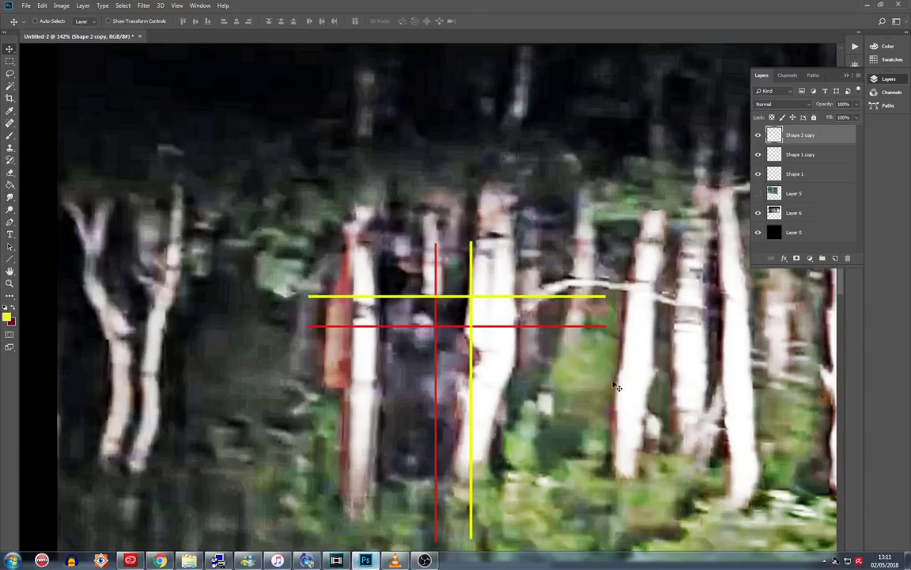
left_click(758, 136)
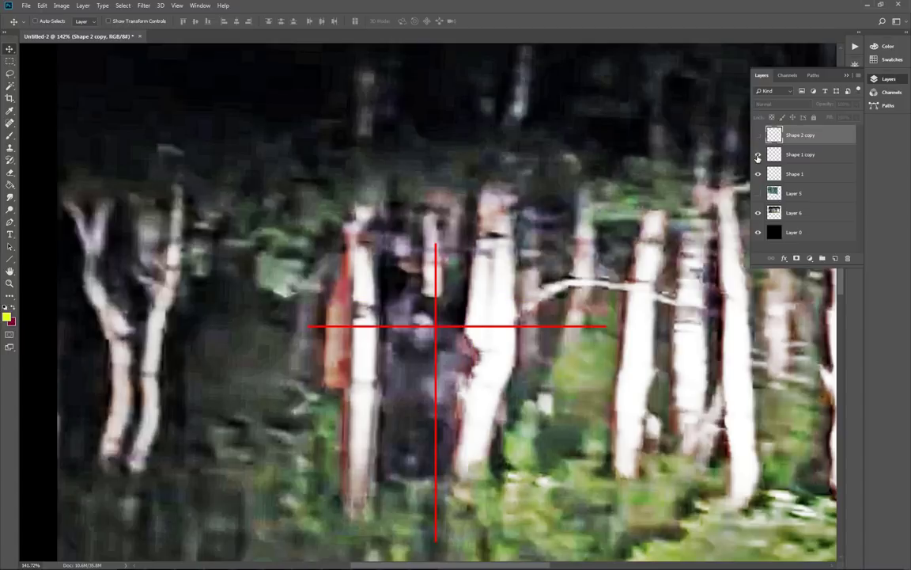
left_click(758, 155)
left_click(758, 174)
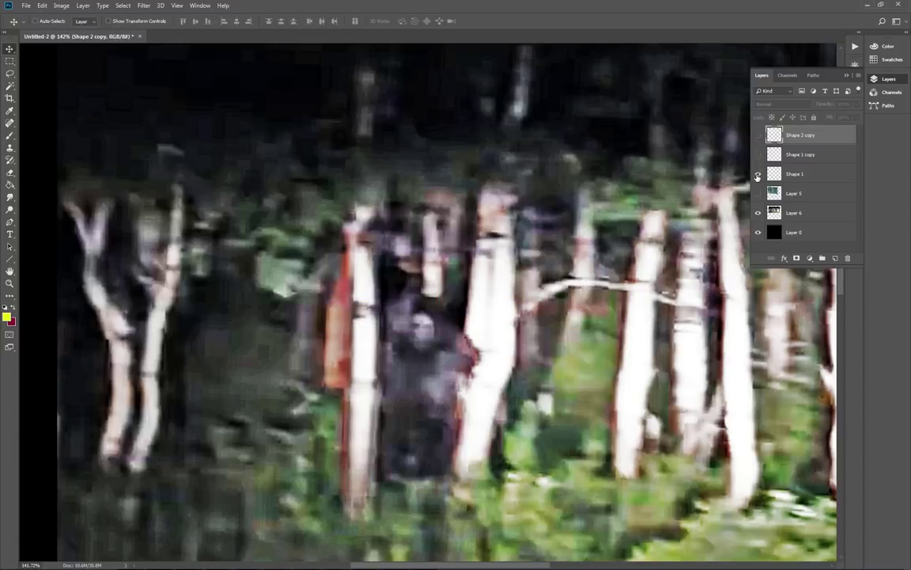
left_click(758, 174)
left_click(757, 155)
left_click(759, 193)
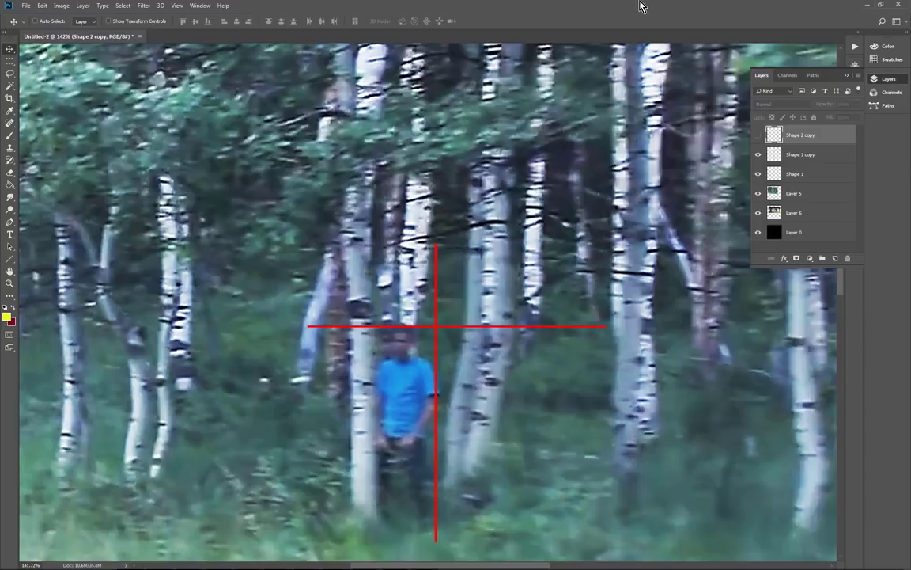
- Flick Layer 5 between the night frame and daylight photo, ending with the photo shown
left_click(758, 135)
left_click(758, 193)
left_click(758, 194)
left_click(757, 194)
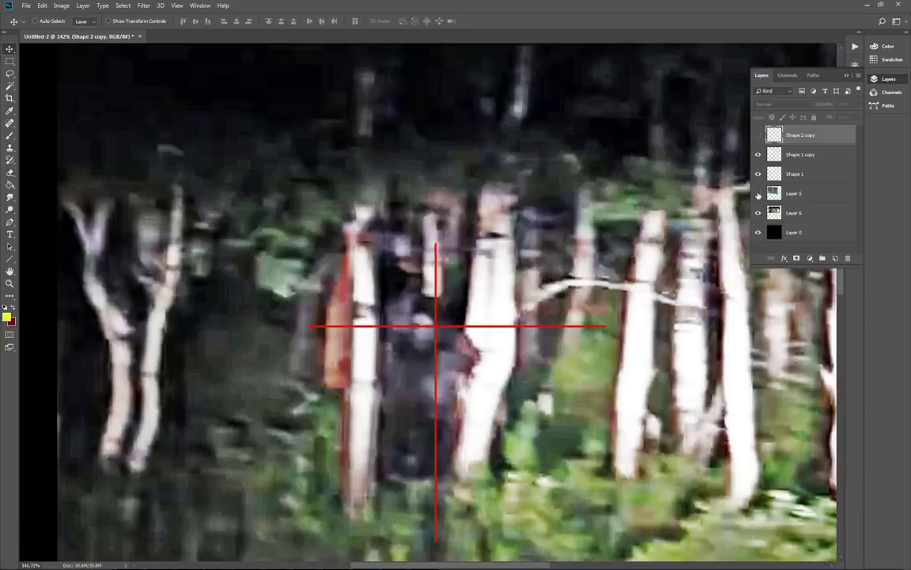
left_click(758, 194)
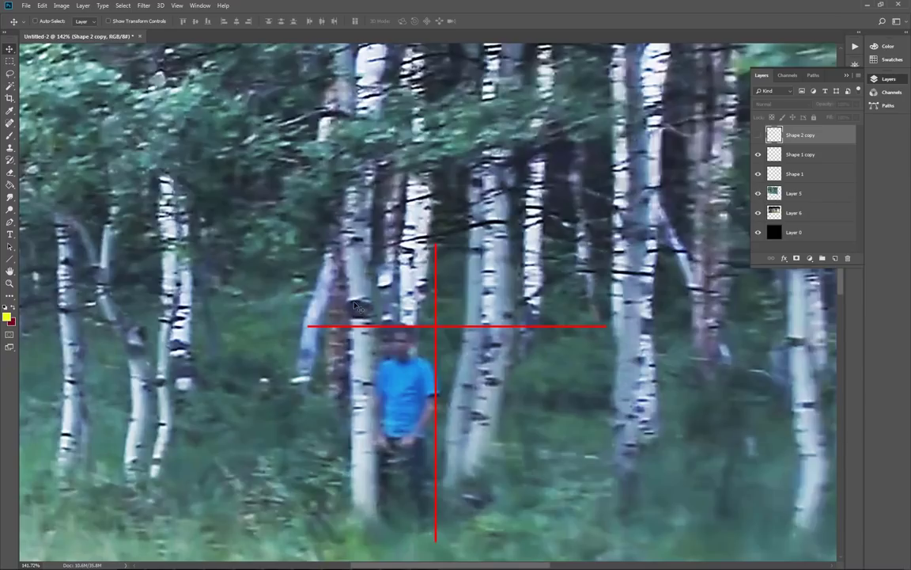
- Flash the yellow Shape 2 copy crosshair on and off, leaving it visible
left_click(759, 136)
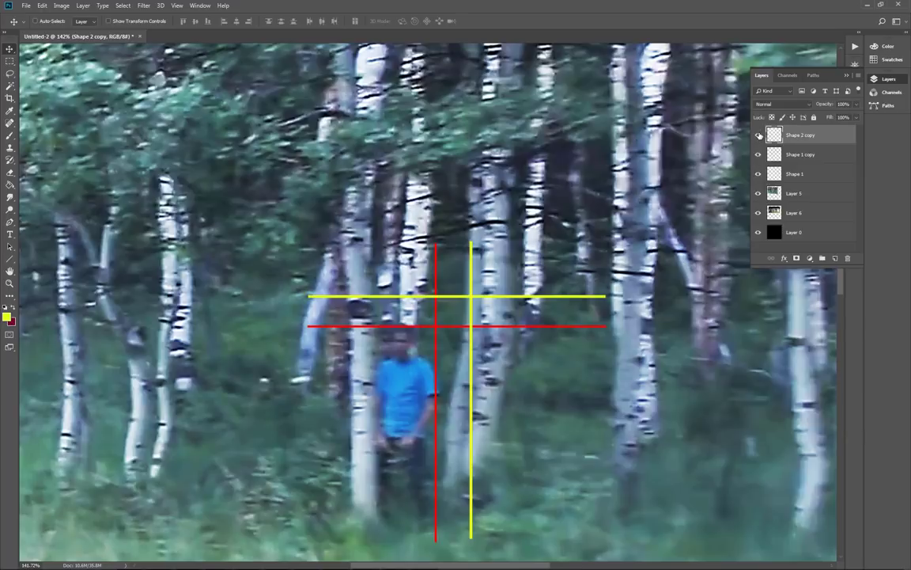
left_click(759, 135)
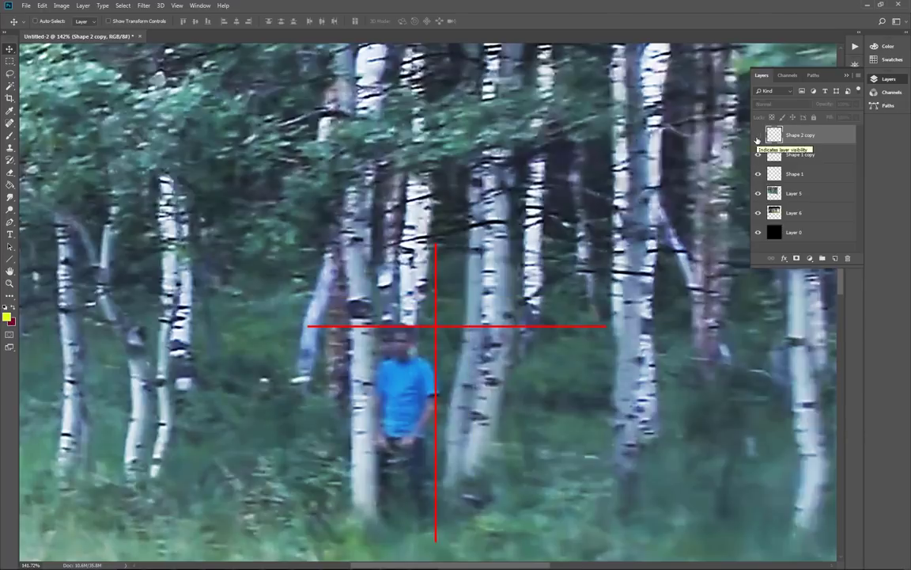
left_click(758, 135)
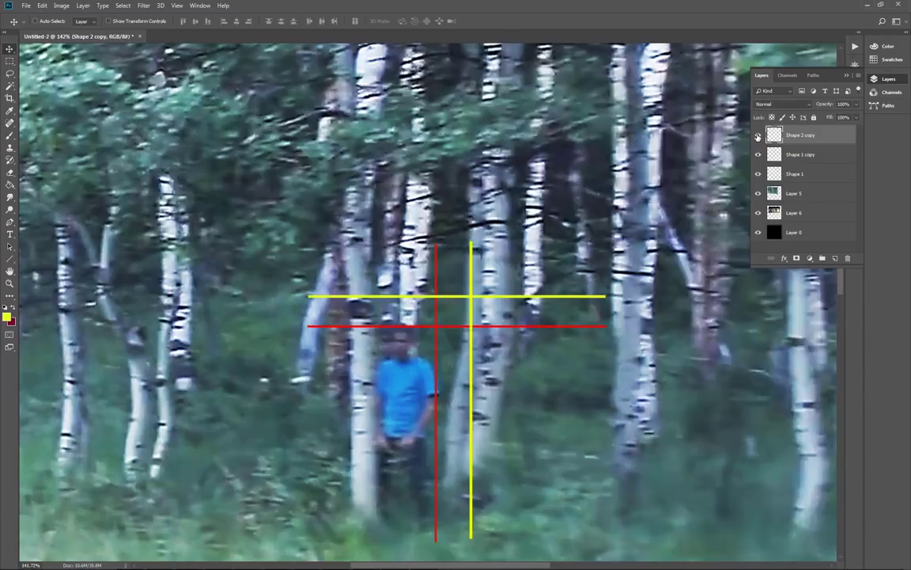
left_click(759, 135)
left_click(759, 136)
- Repeatedly alternate the daylight photo with the night frame, end on the photo, and reframe the view
left_click(758, 193)
left_click(758, 193)
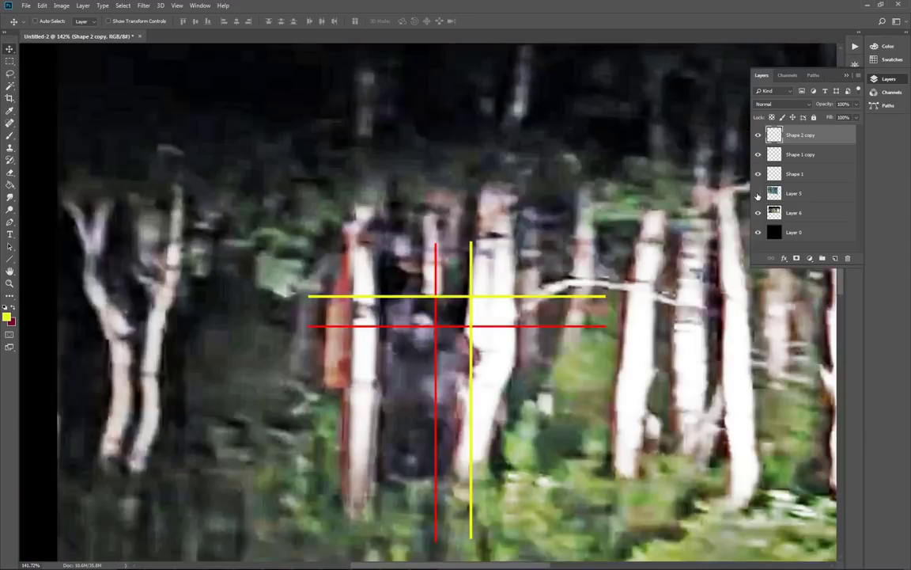
left_click(758, 193)
left_click(759, 193)
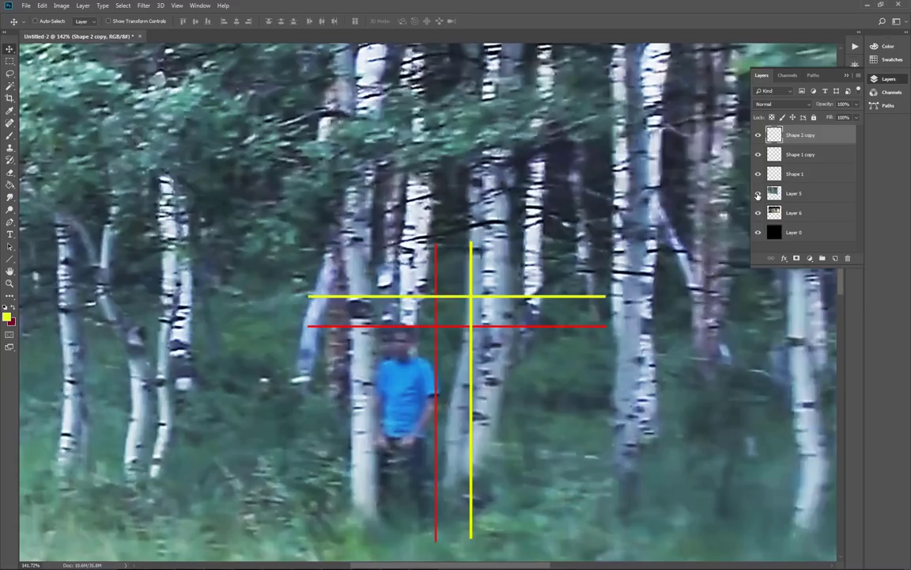
left_click(759, 193)
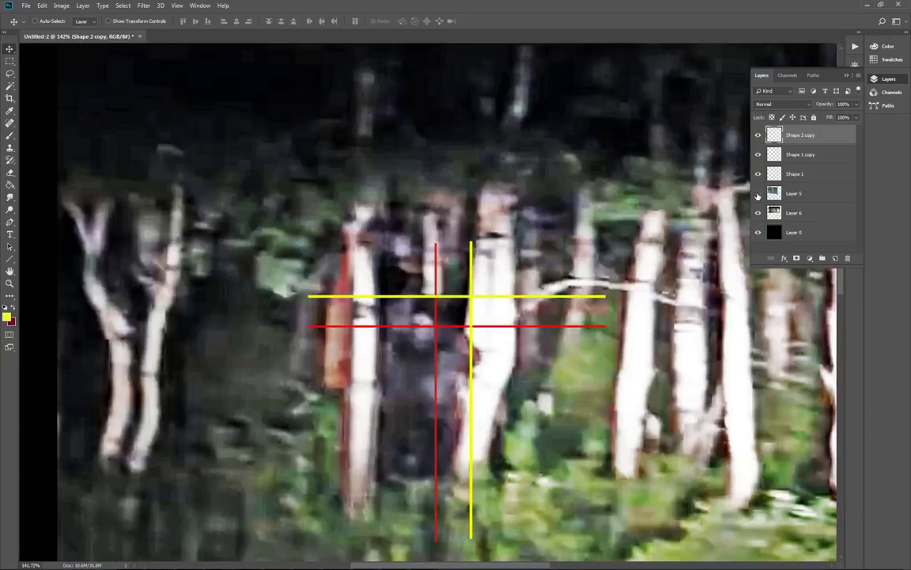
left_click(759, 193)
left_click(759, 193)
left_click(758, 193)
left_click(758, 193)
left_click(759, 193)
left_click(759, 193)
left_click(759, 193)
left_click(758, 193)
left_click(758, 193)
left_click(758, 193)
left_click(759, 193)
left_click(759, 193)
scroll(545, 378, "down", 2)
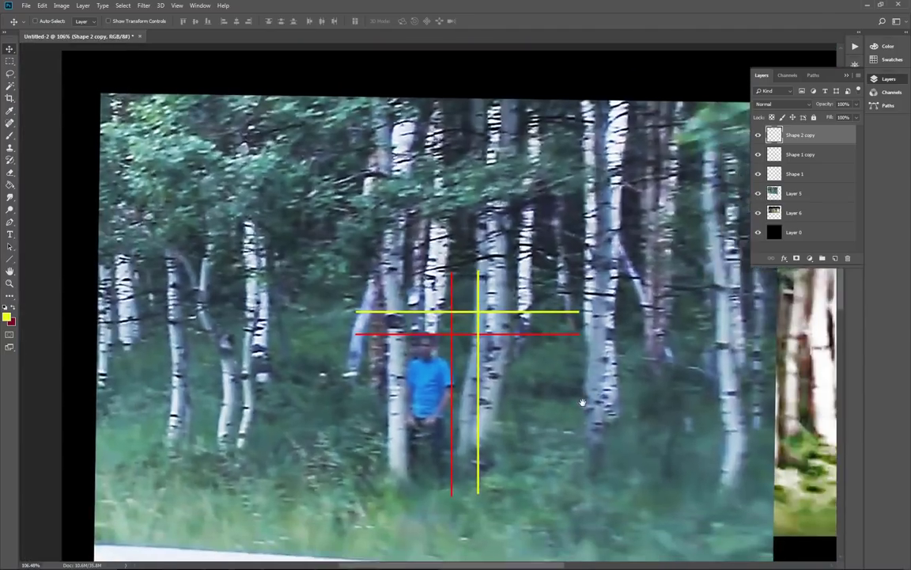
left_click_drag(545, 378, 499, 356)
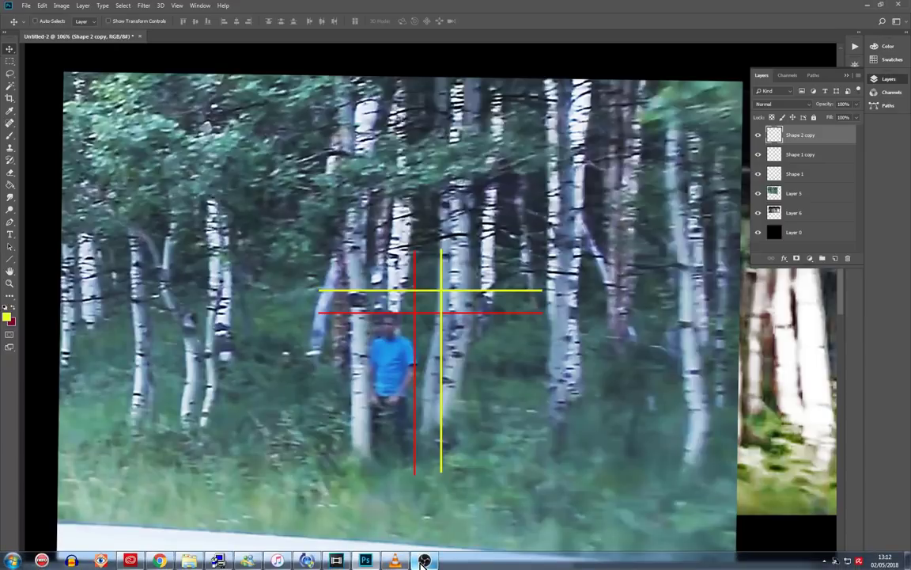
- Back in Vegas Pro, preview several timeline clips, including the night clip with lit trees
left_click(365, 560)
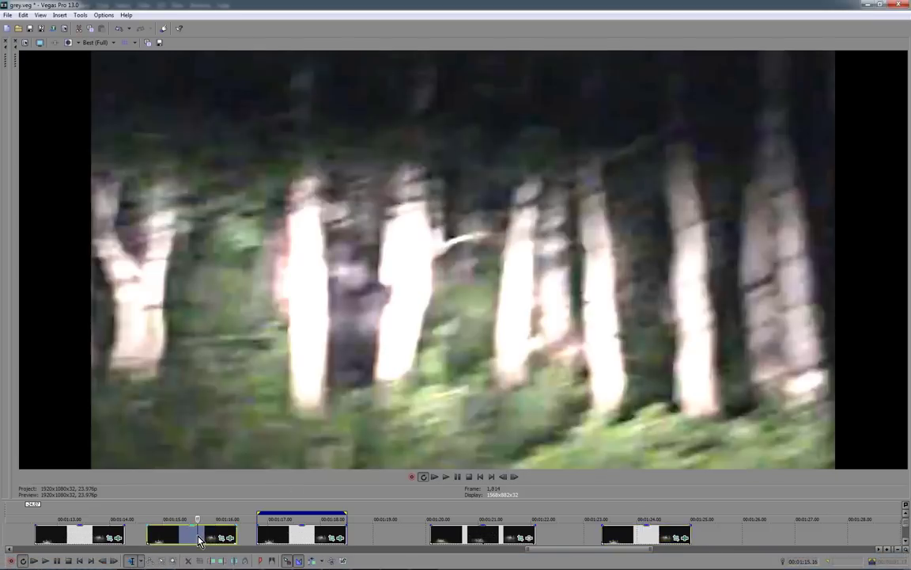
left_click(396, 536)
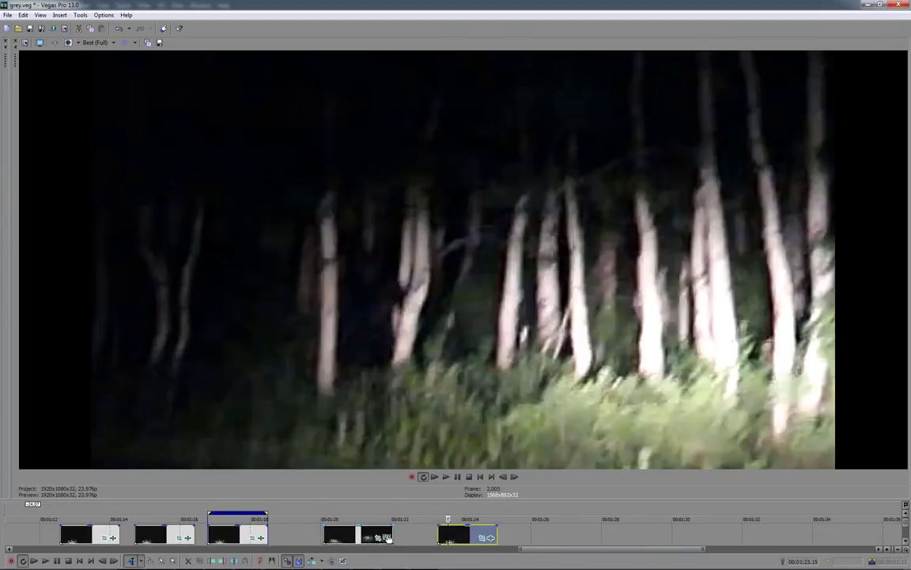
left_click(360, 538)
scroll(360, 537, "up", 2)
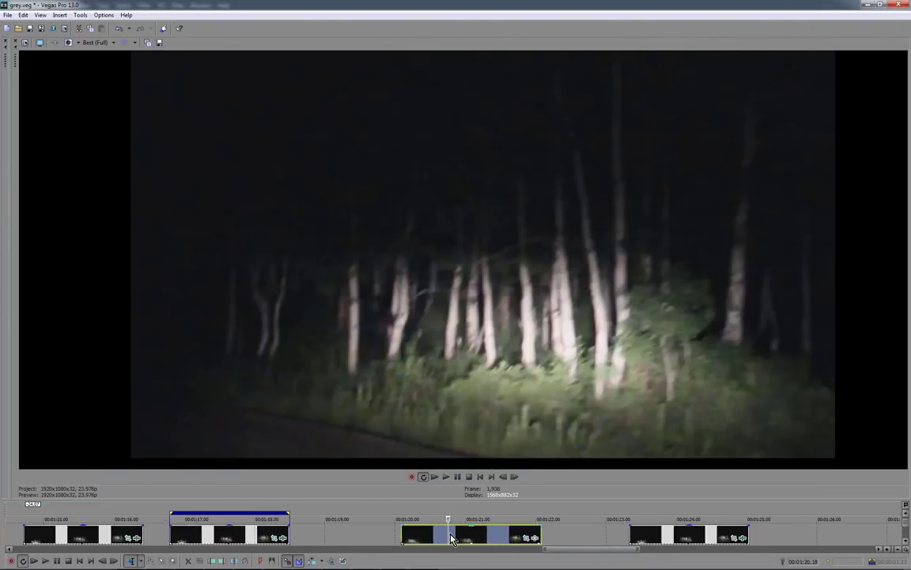
left_click(408, 518)
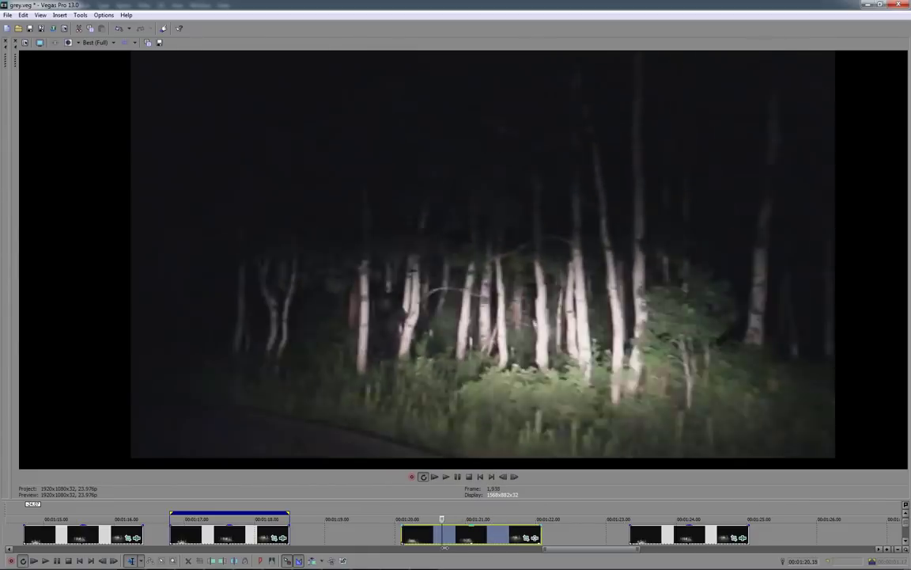
key("space")
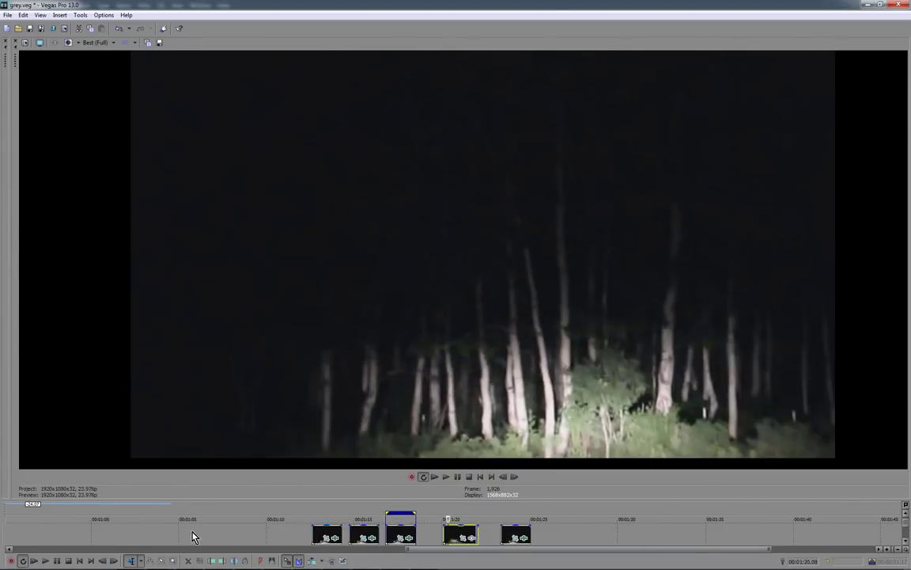
scroll(393, 542, "down", 3)
- Rewind the playhead to near the opening clip's start and play it
left_click(151, 519)
left_click_drag(152, 531, 54, 538)
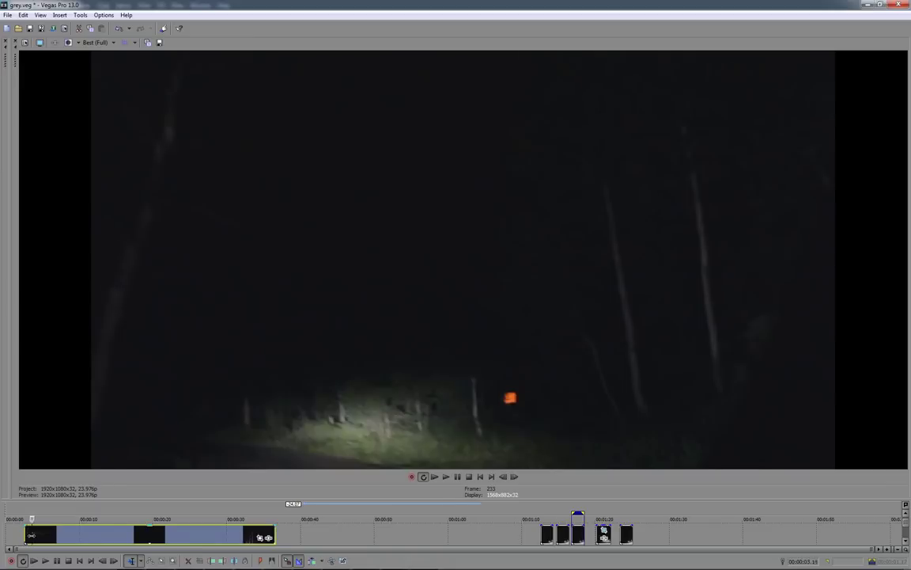
key("space")
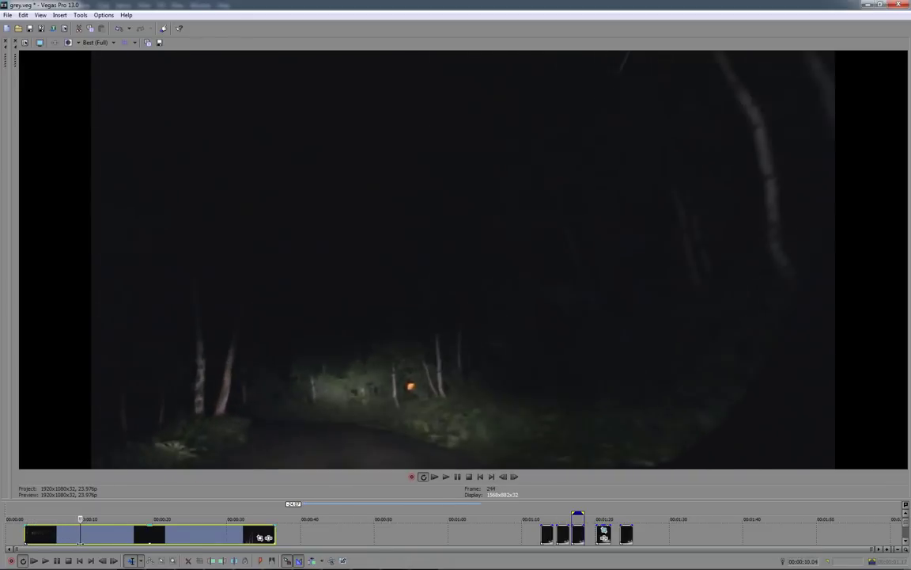
scroll(105, 545, "up", 3)
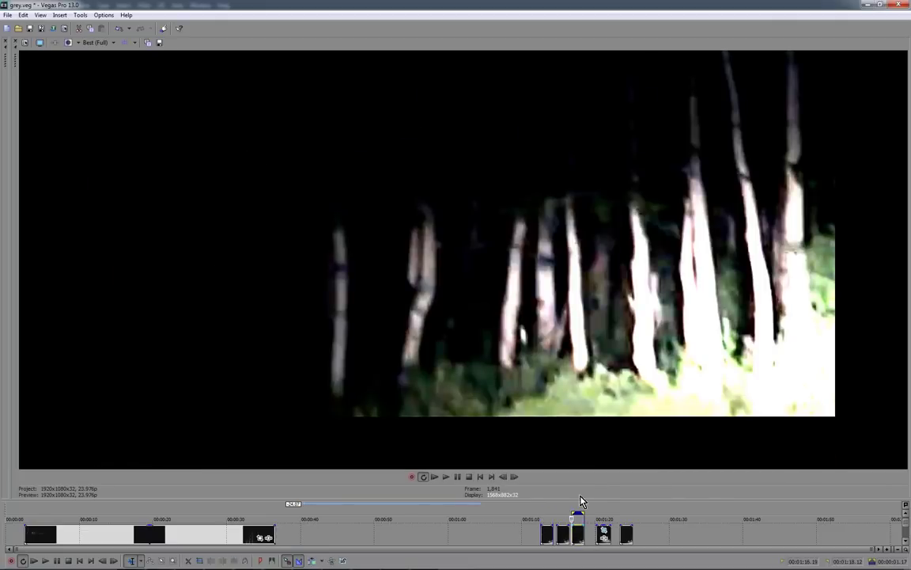
scroll(524, 538, "up", 3)
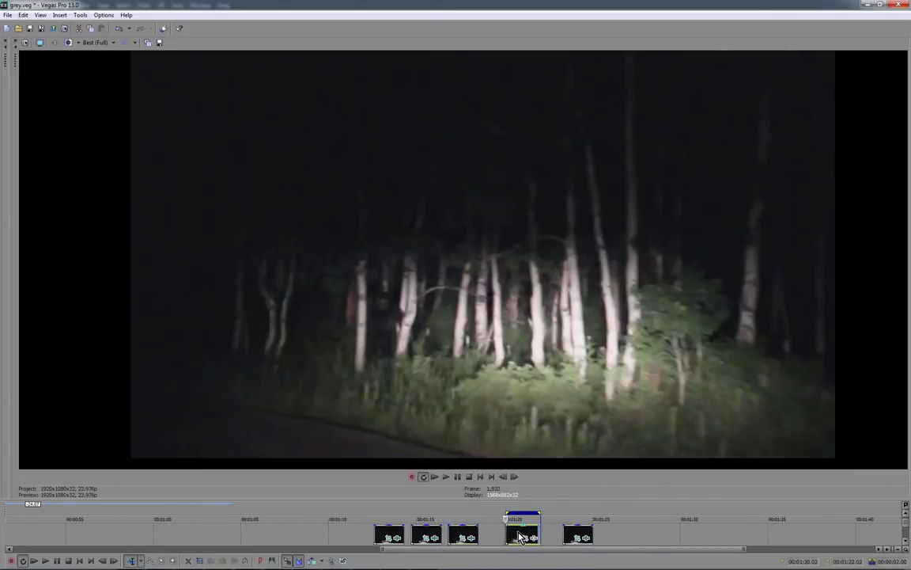